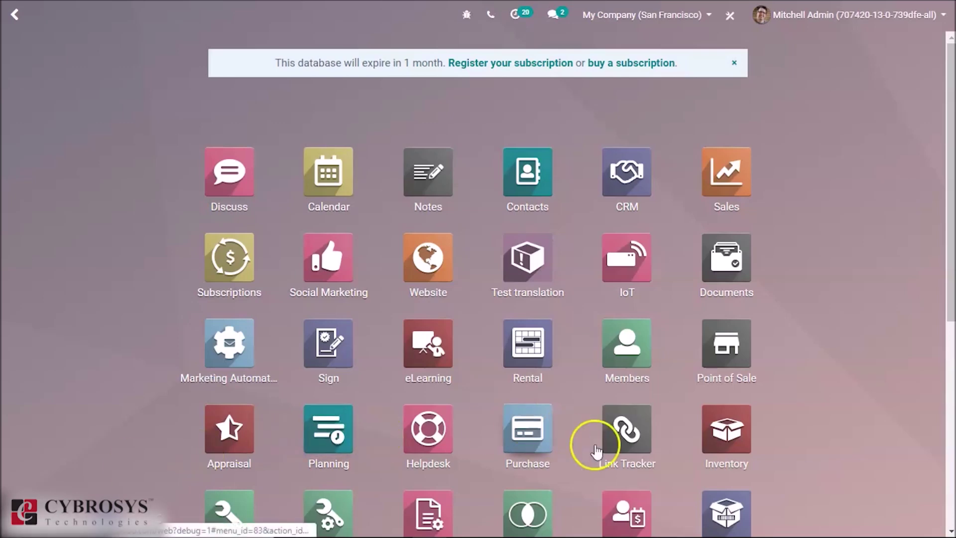
- Open the Inventory app from the Odoo home app grid
left_click(711, 443)
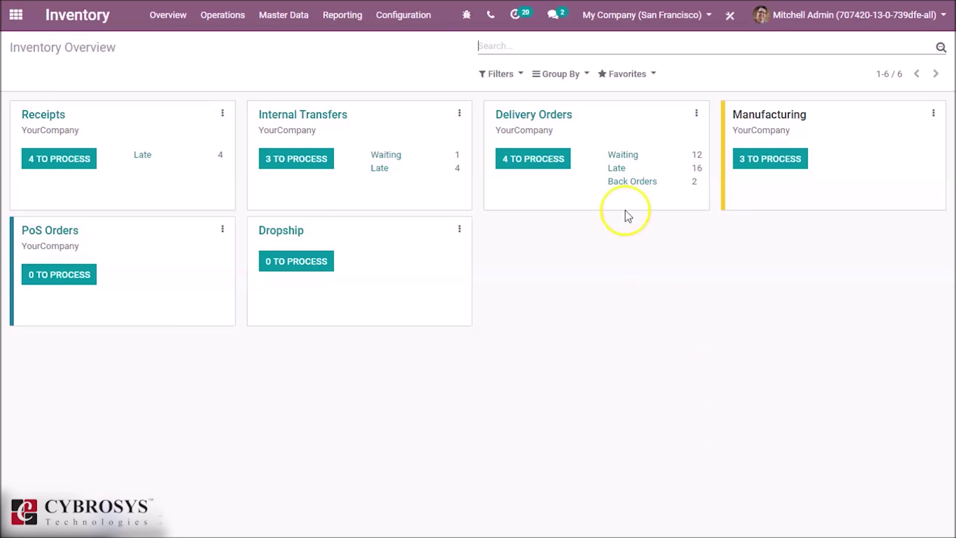
- Check that the Inventory settings' Warehouse section has Multi-Step Routes enabled, then view the Routes list
left_click(392, 17)
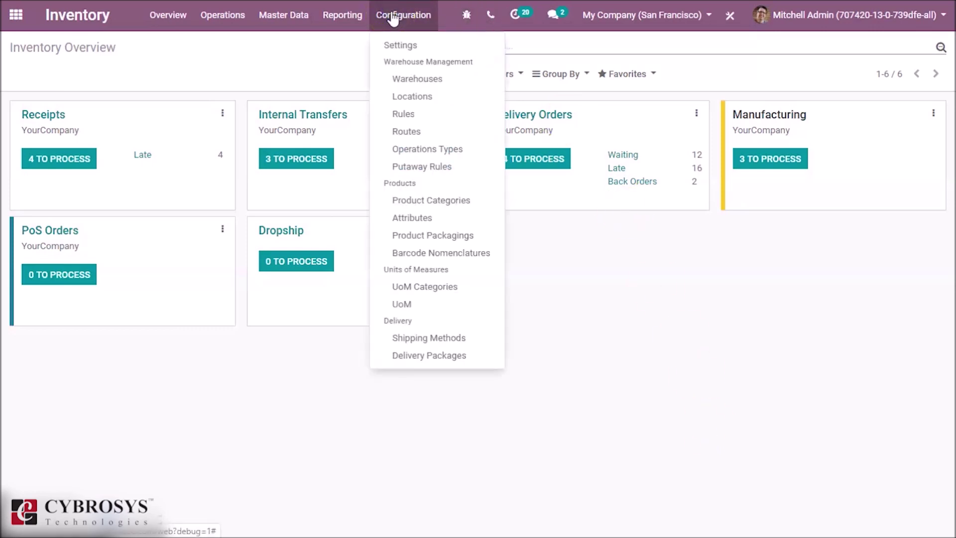
left_click(395, 43)
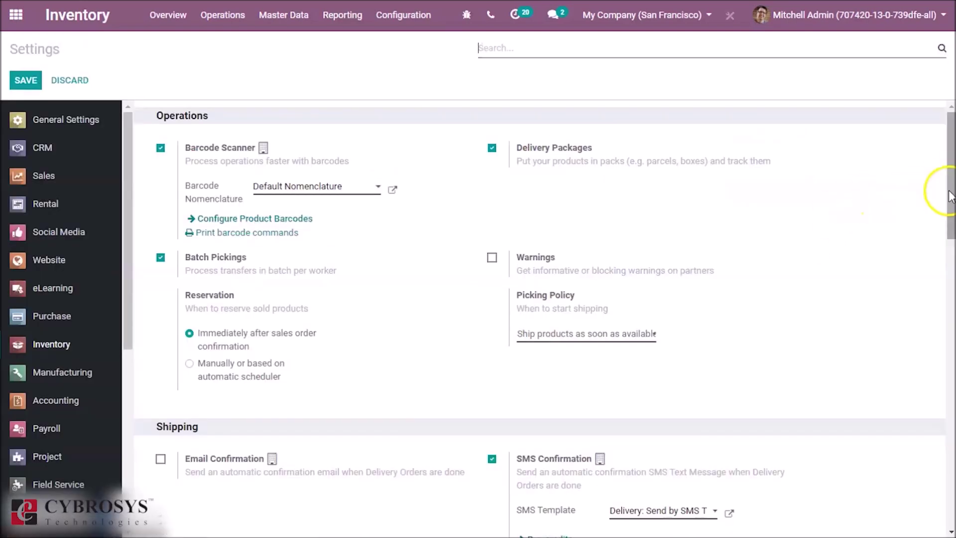
left_click_drag(948, 185, 910, 474)
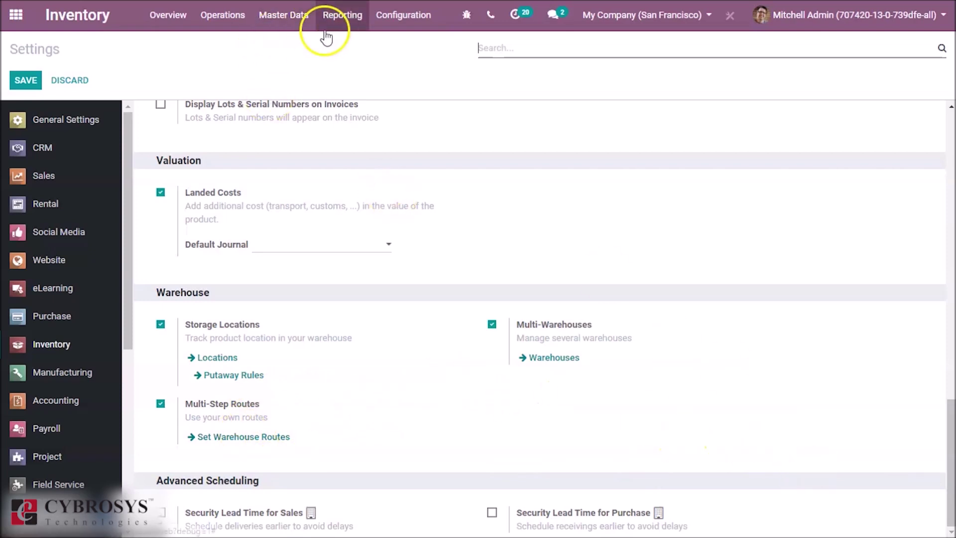
left_click(404, 15)
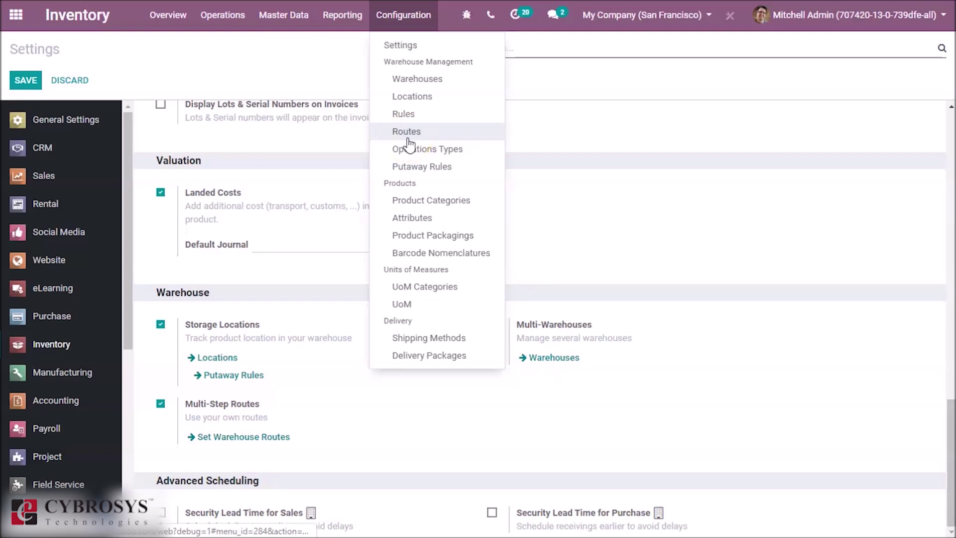
left_click(407, 133)
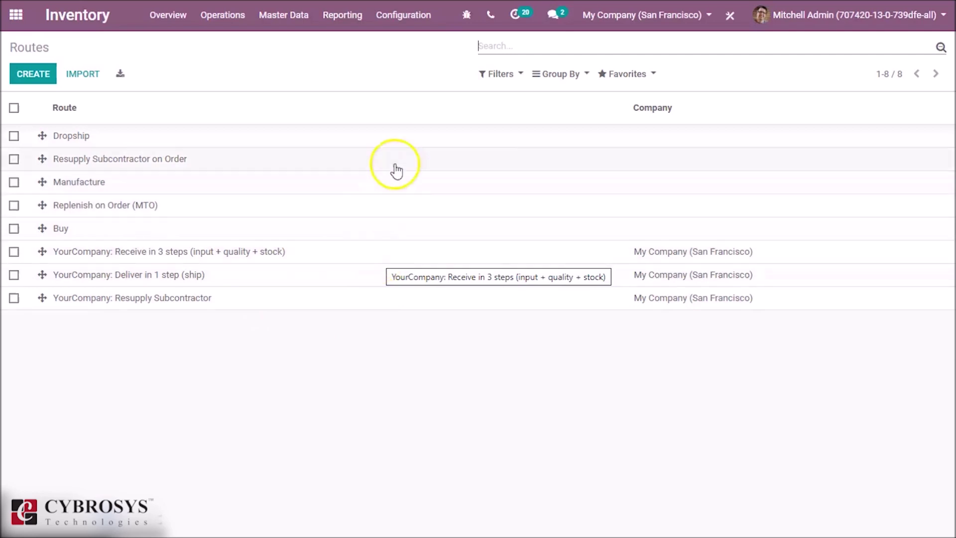
- Open the Warehouses list, showing the single YourCompany warehouse
left_click(410, 28)
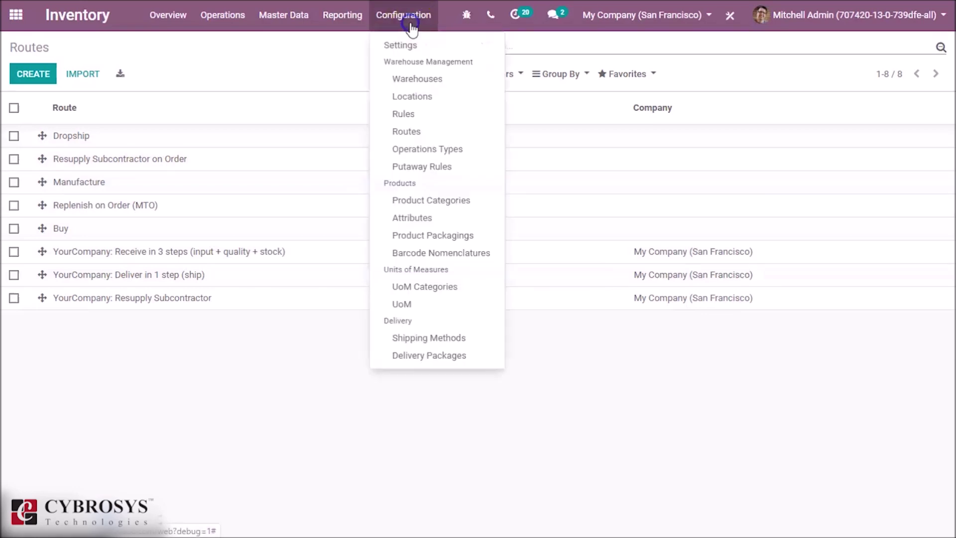
left_click(413, 77)
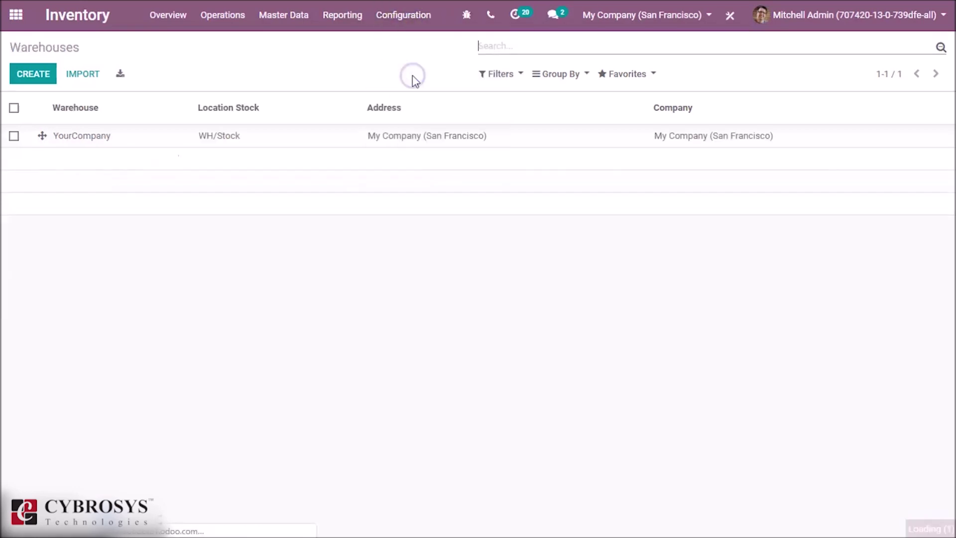
- Check YourCompany's 3-step receipt and 1-step delivery settings, then return to Routes
left_click(361, 144)
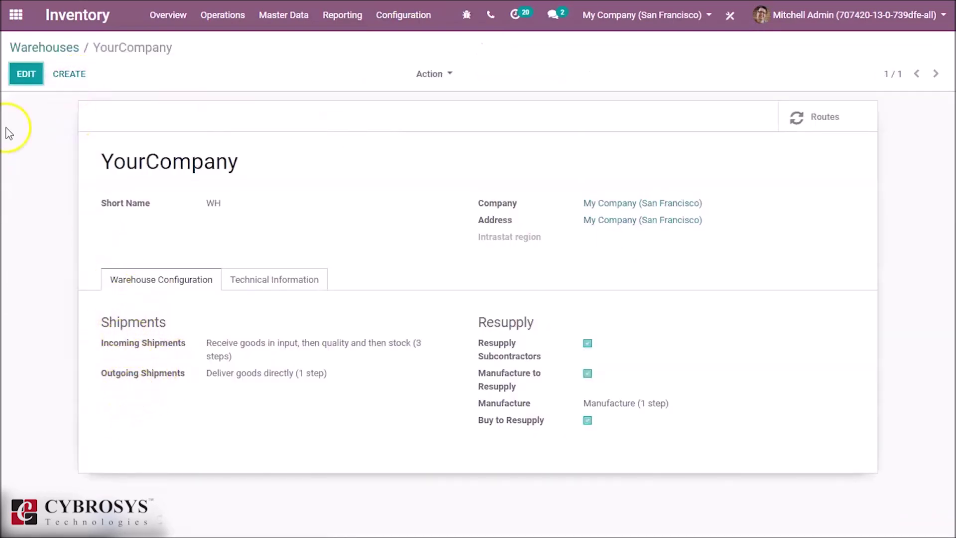
left_click(21, 75)
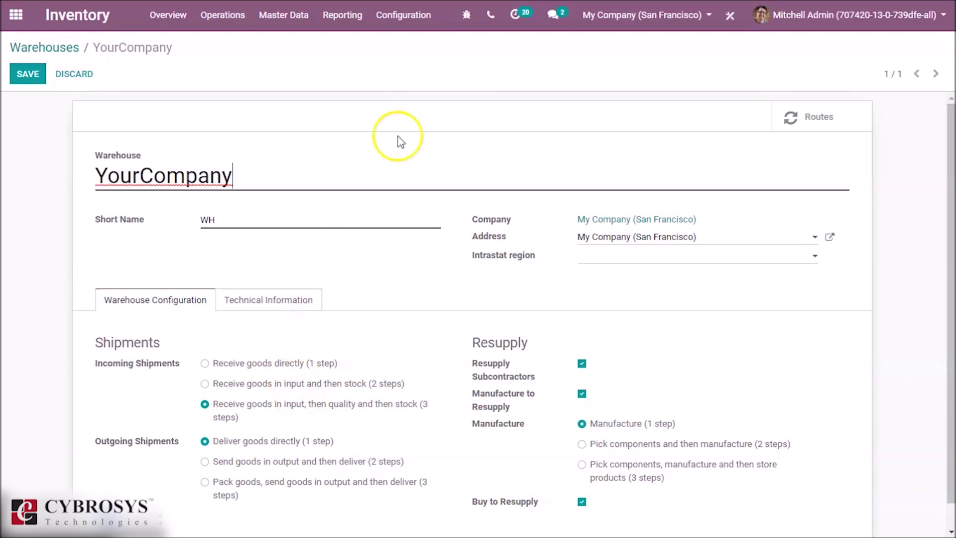
left_click(420, 15)
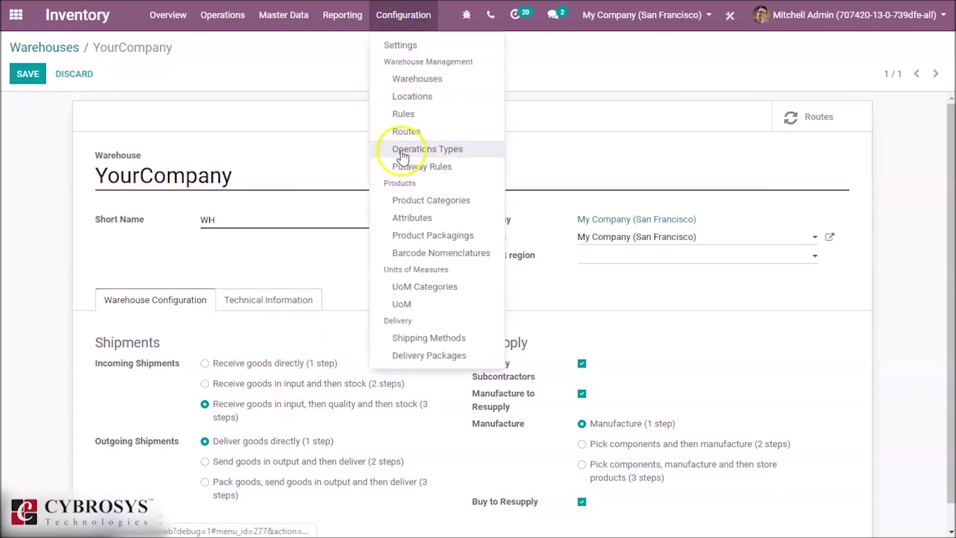
left_click(406, 131)
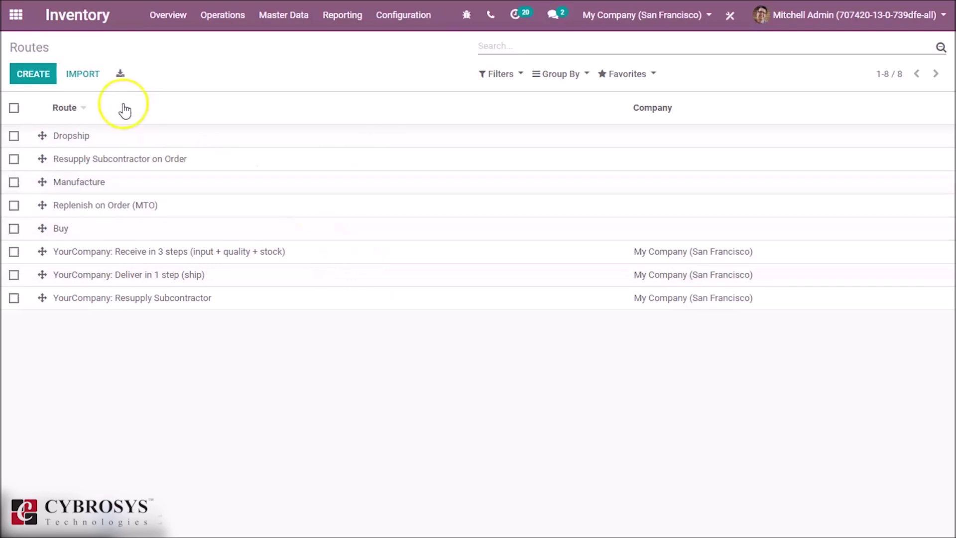
- Create a new route and name it 'sdfgh'
left_click(25, 70)
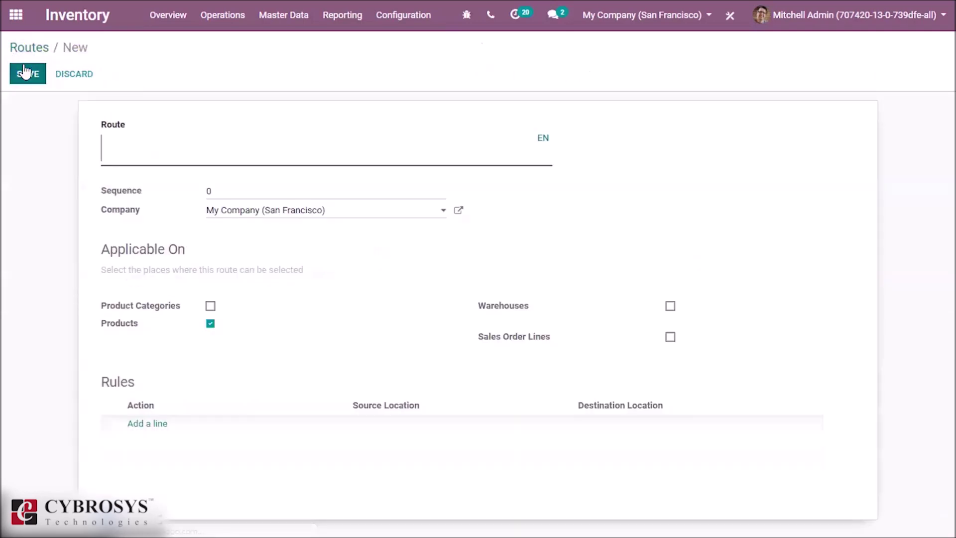
left_click(112, 154)
type("sdfgh")
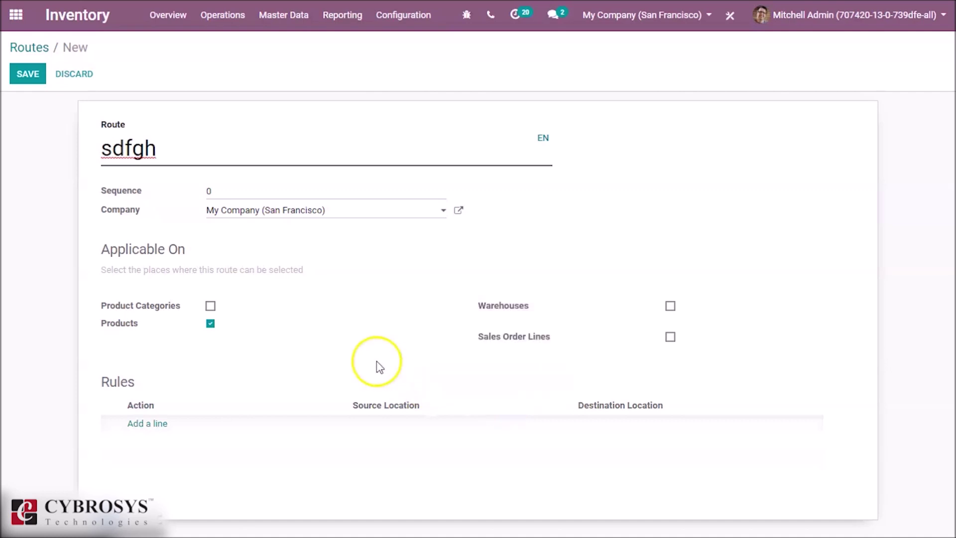
- Make route sdfgh applicable on Products only, not Warehouses, and save it
left_click(209, 325)
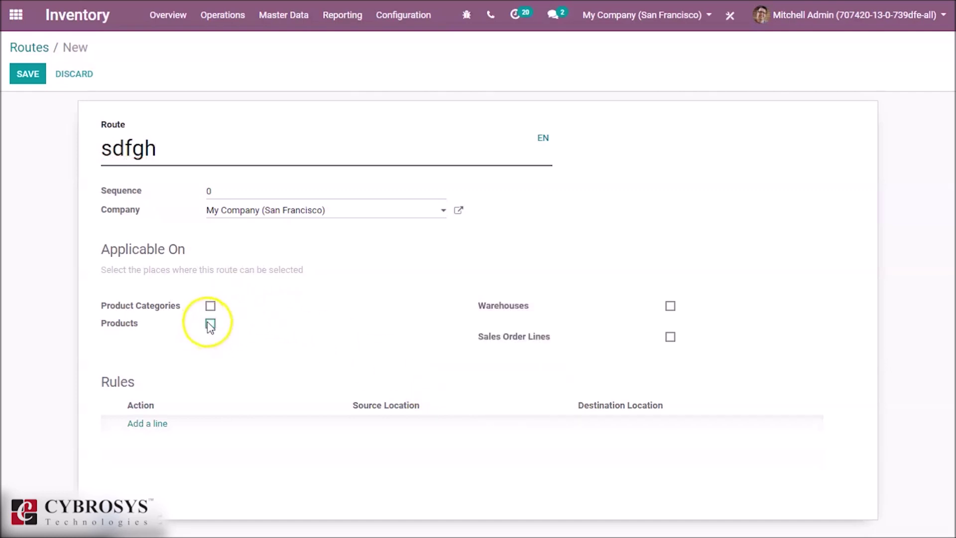
left_click(670, 306)
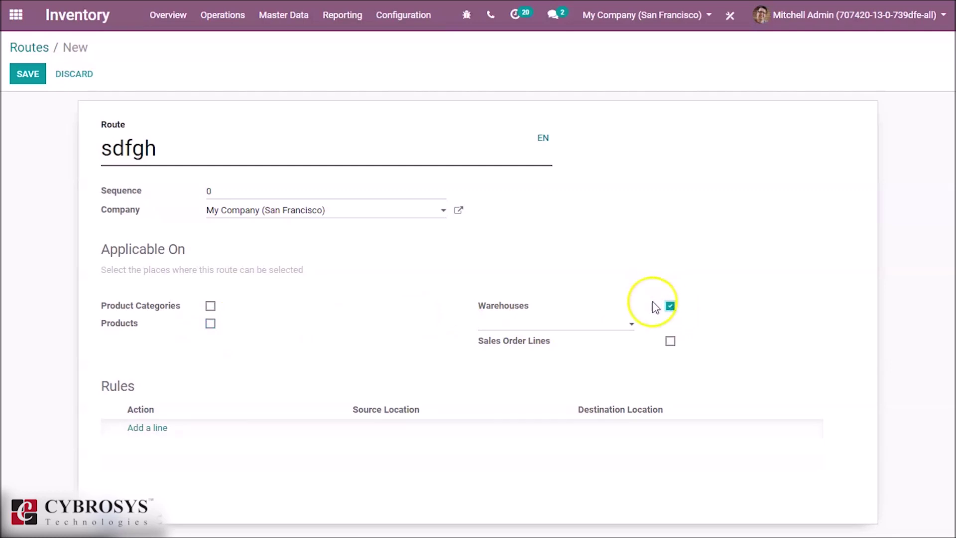
left_click(595, 327)
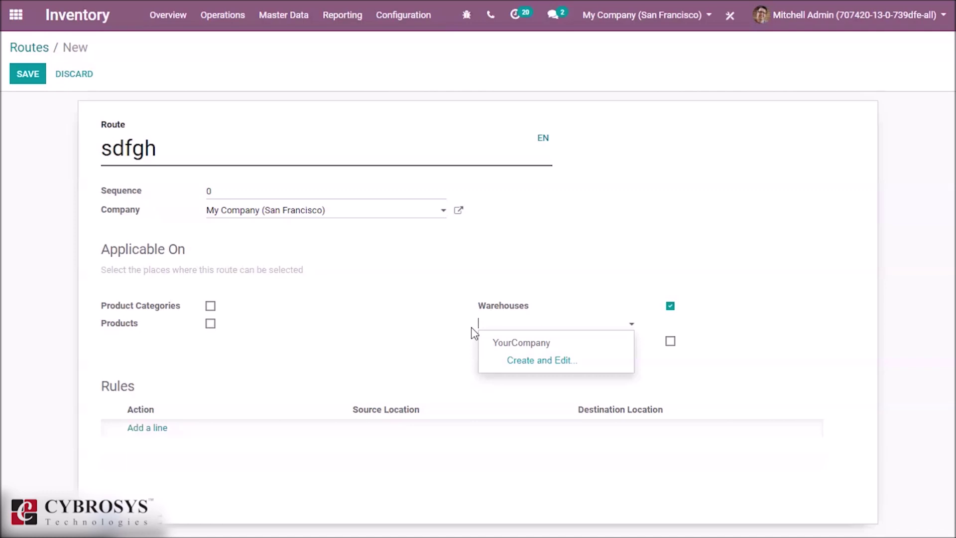
left_click(671, 306)
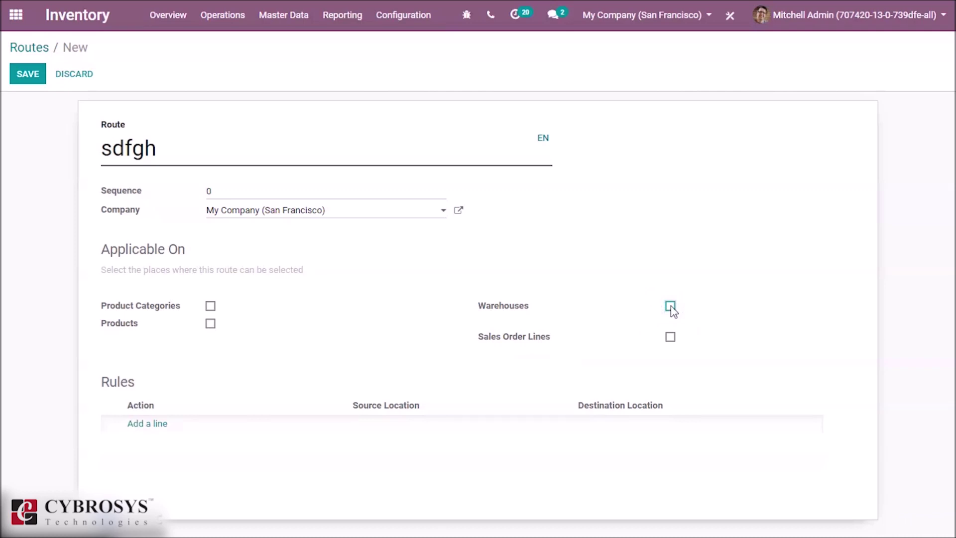
left_click(210, 323)
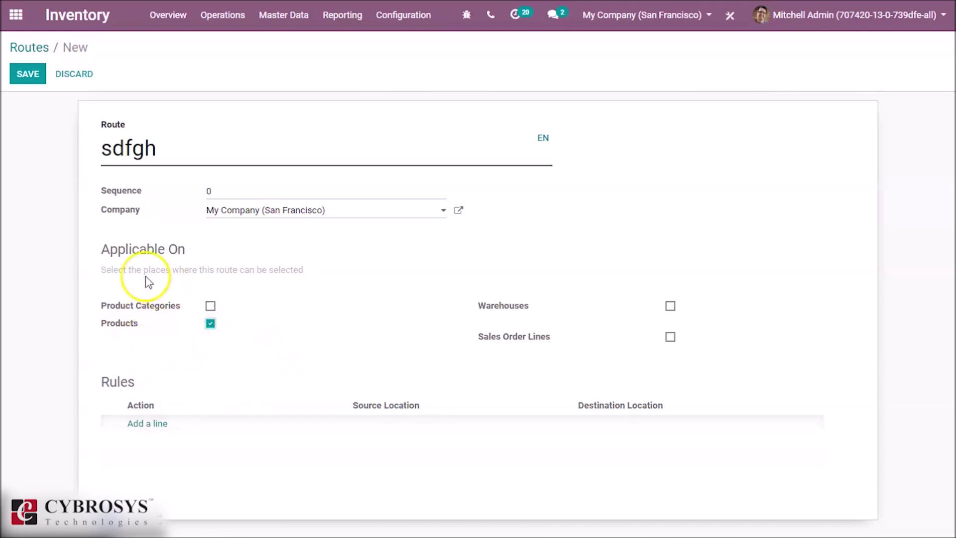
left_click(27, 74)
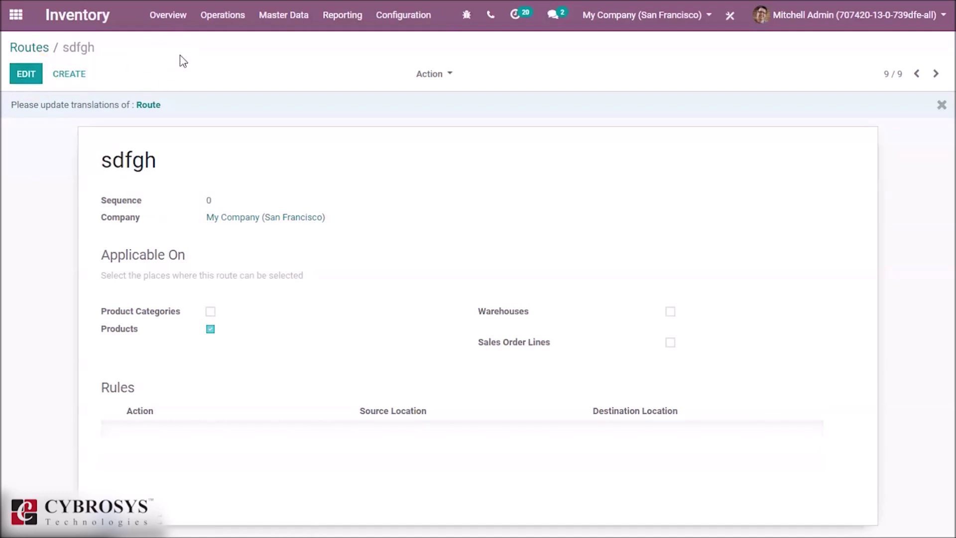
left_click(270, 21)
- Confirm sdfgh is listed among the Acoustic Bloc Screens product's Inventory routes
left_click(277, 47)
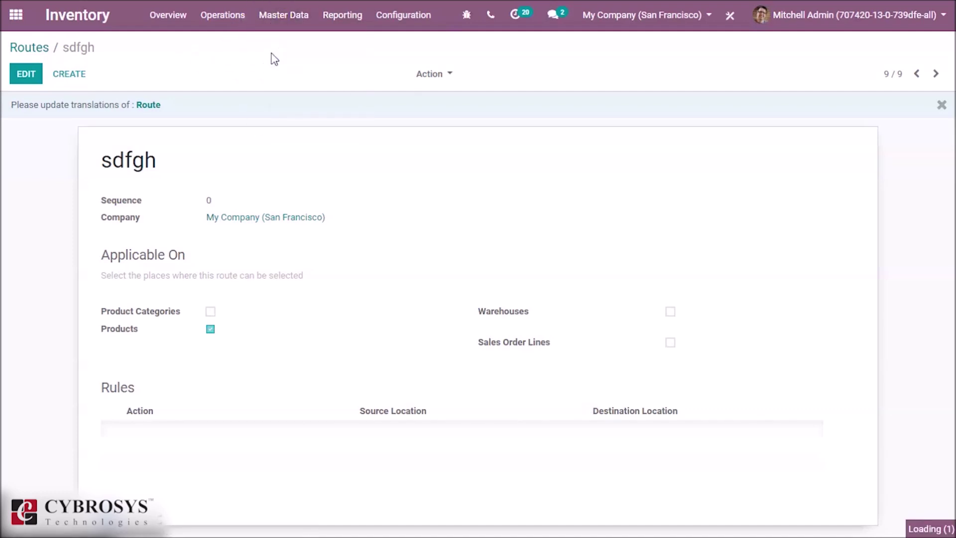
left_click(128, 144)
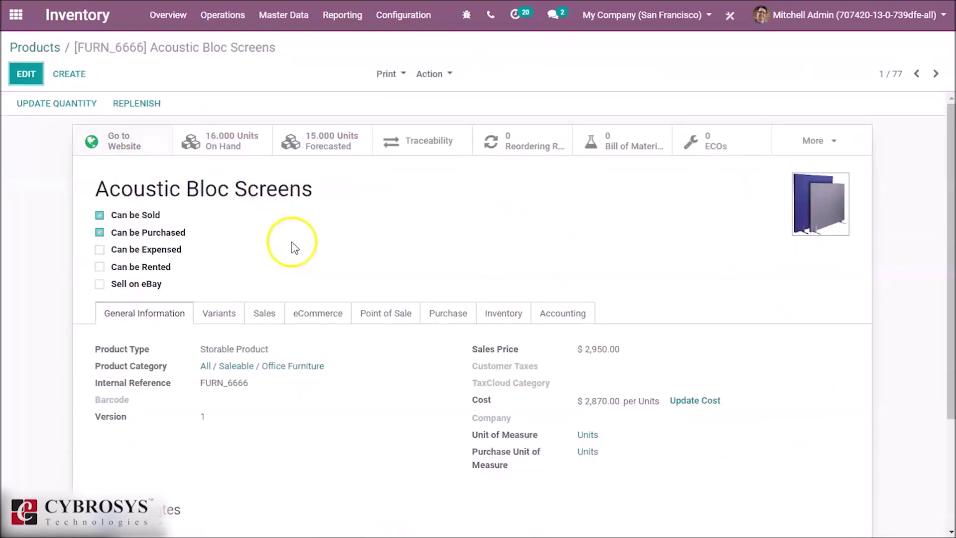
left_click(487, 313)
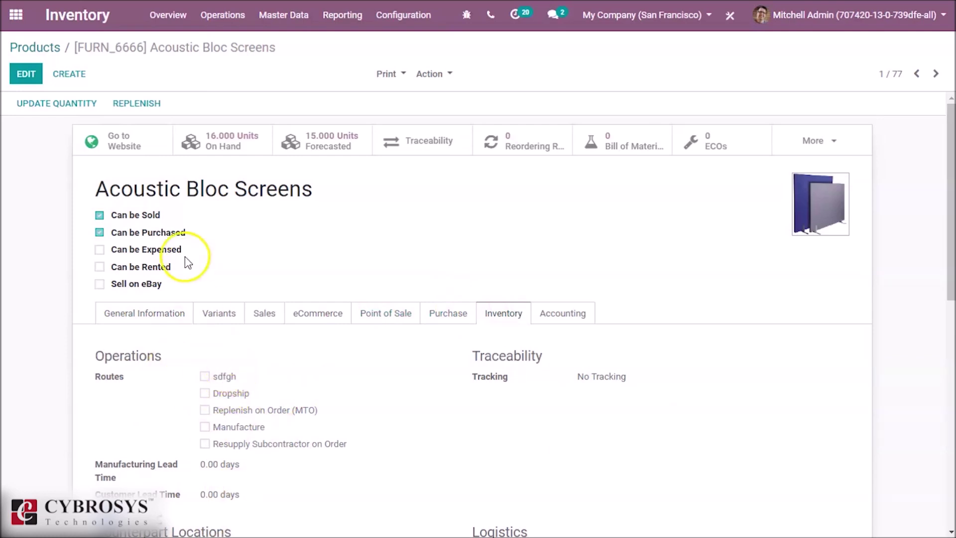
left_click(397, 13)
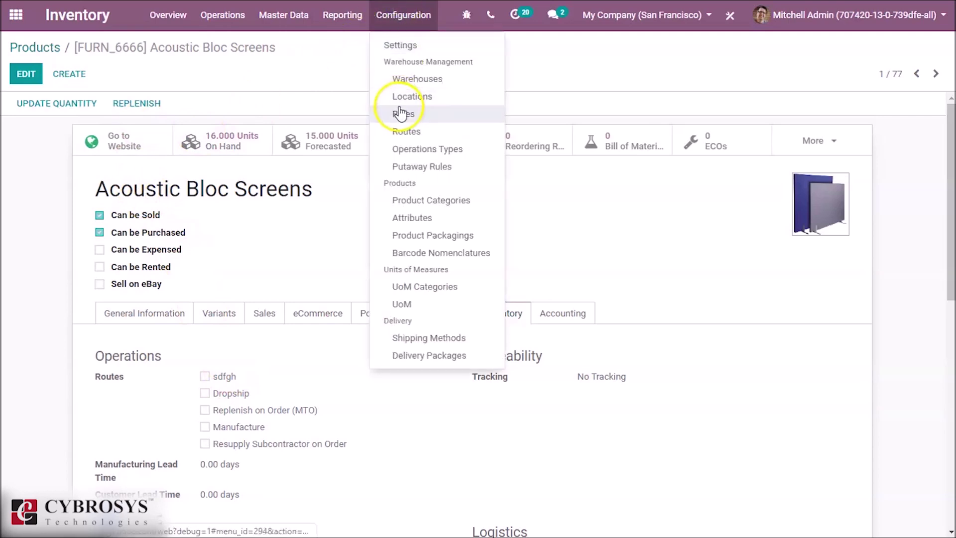
left_click(400, 131)
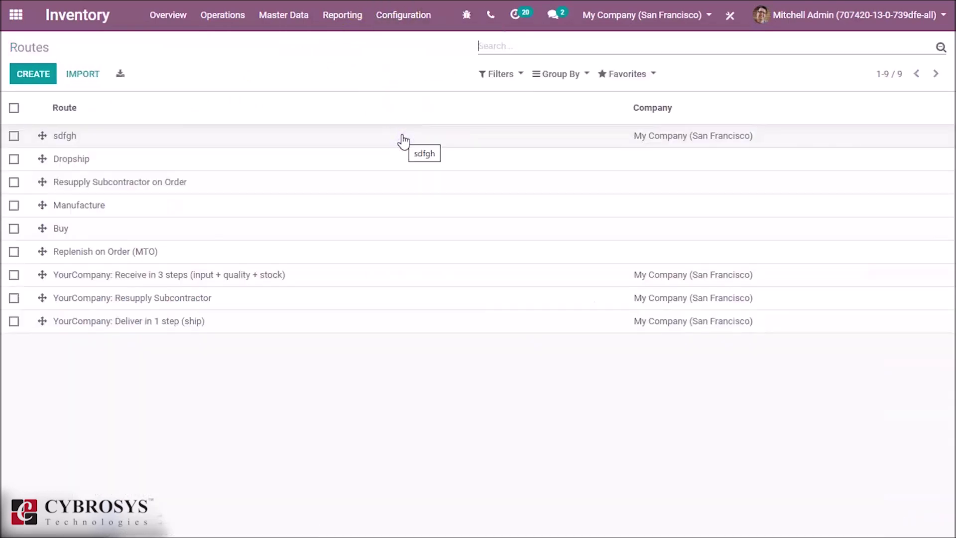
- Edit route sdfgh: tick Product Categories, untick Products, and save
left_click(323, 134)
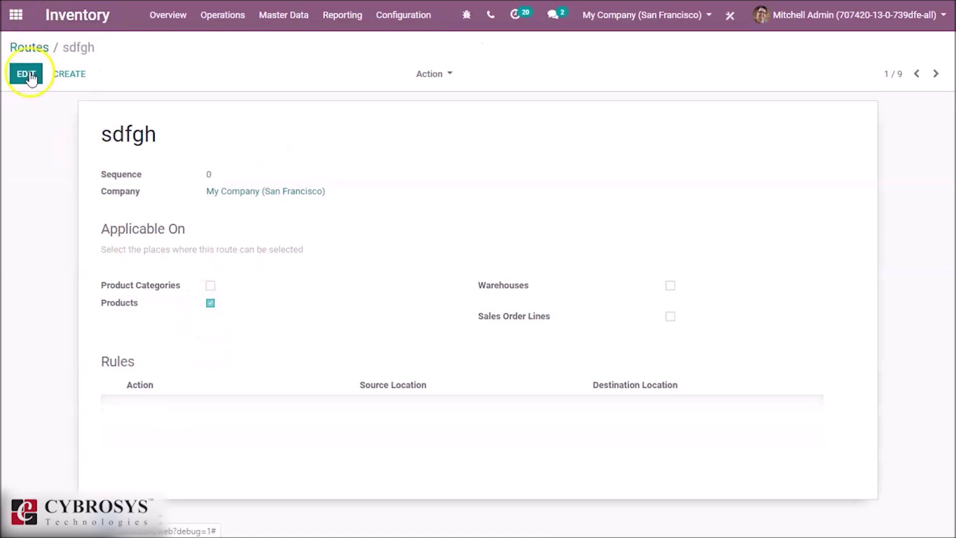
left_click(27, 74)
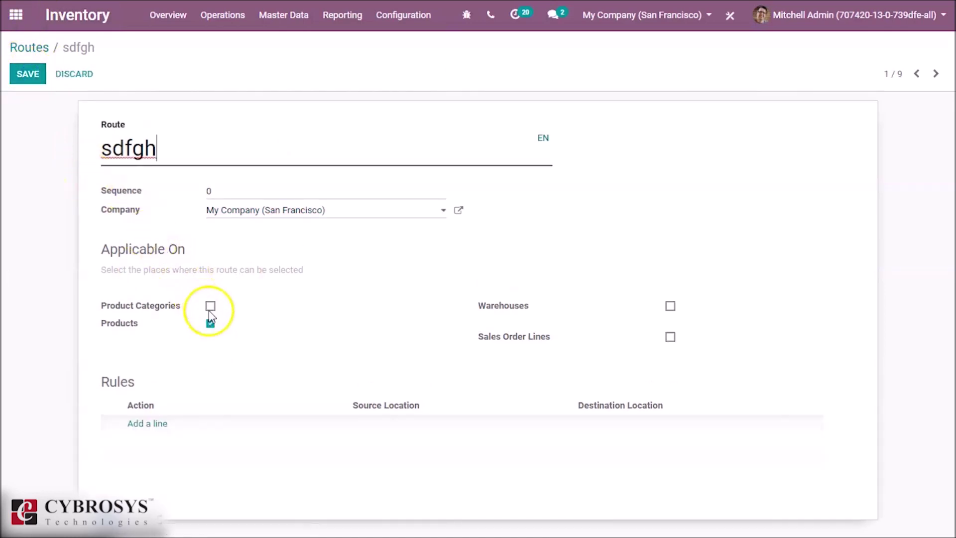
left_click(210, 305)
left_click(211, 323)
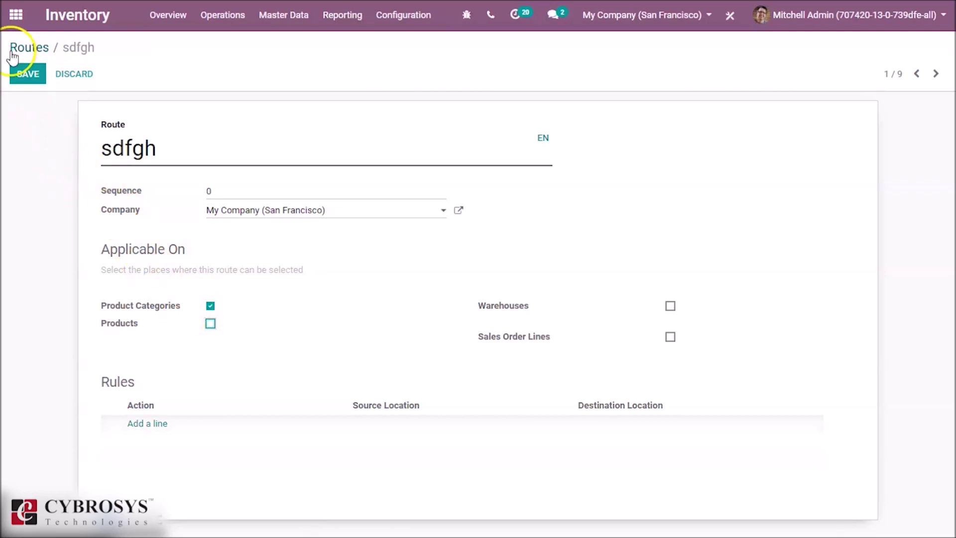
left_click(21, 72)
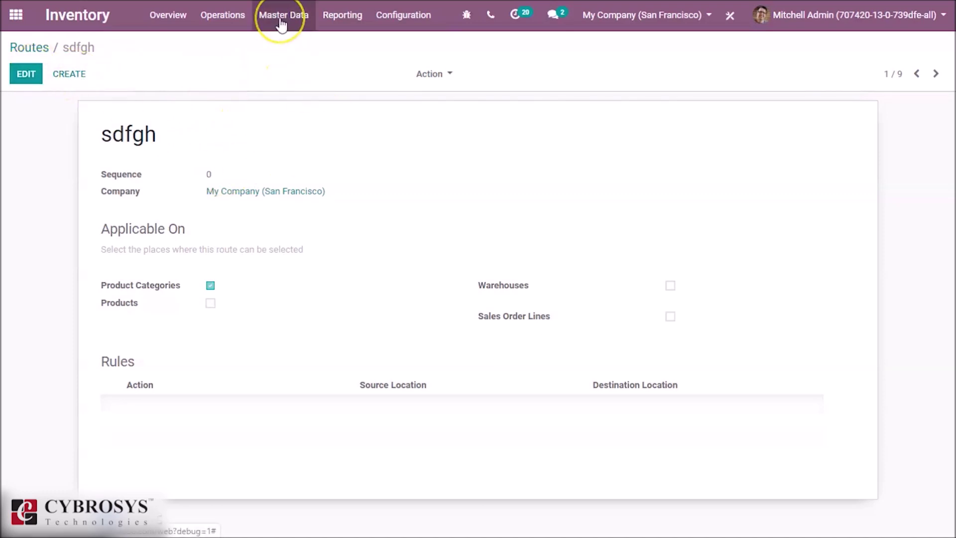
left_click(282, 24)
- Put Acoustic Bloc Screens in edit mode and open its Office Furniture category
left_click(280, 46)
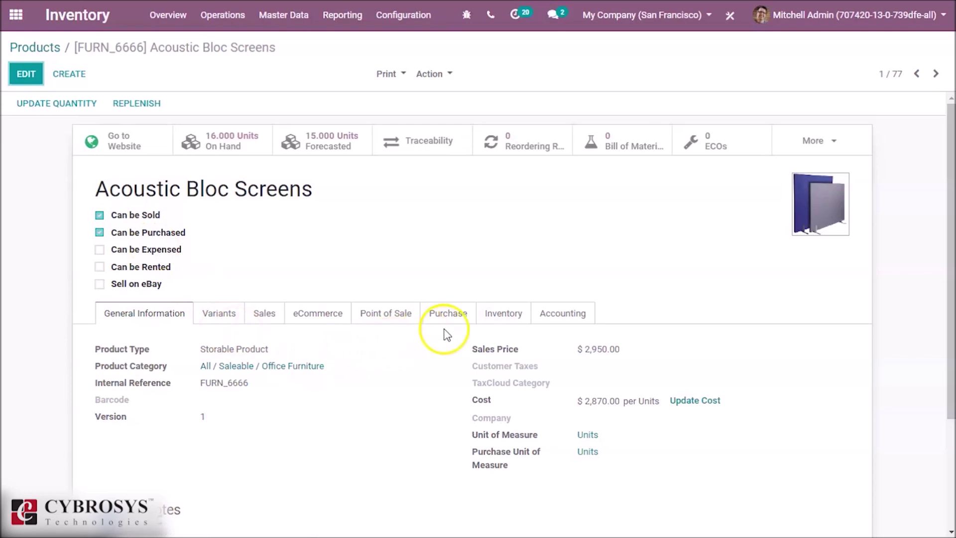
left_click(496, 321)
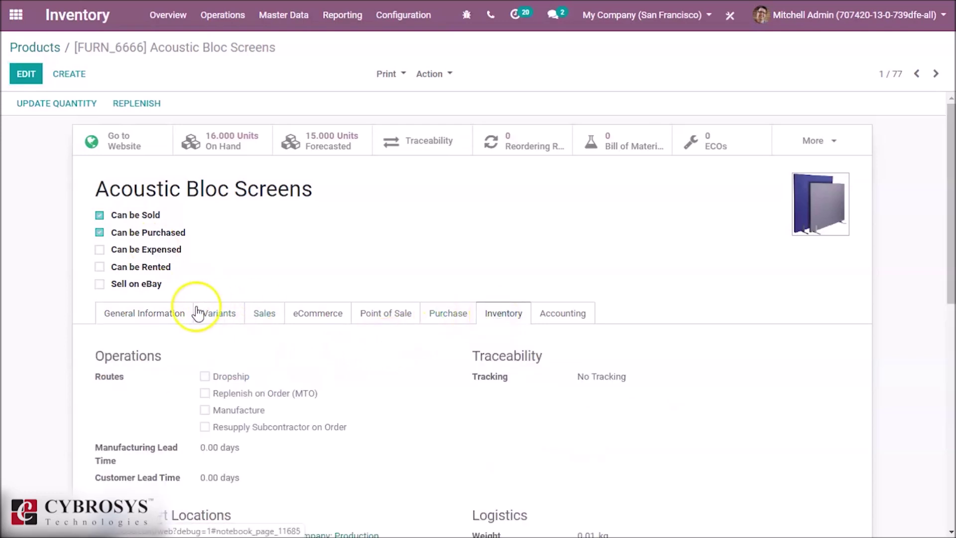
left_click(171, 320)
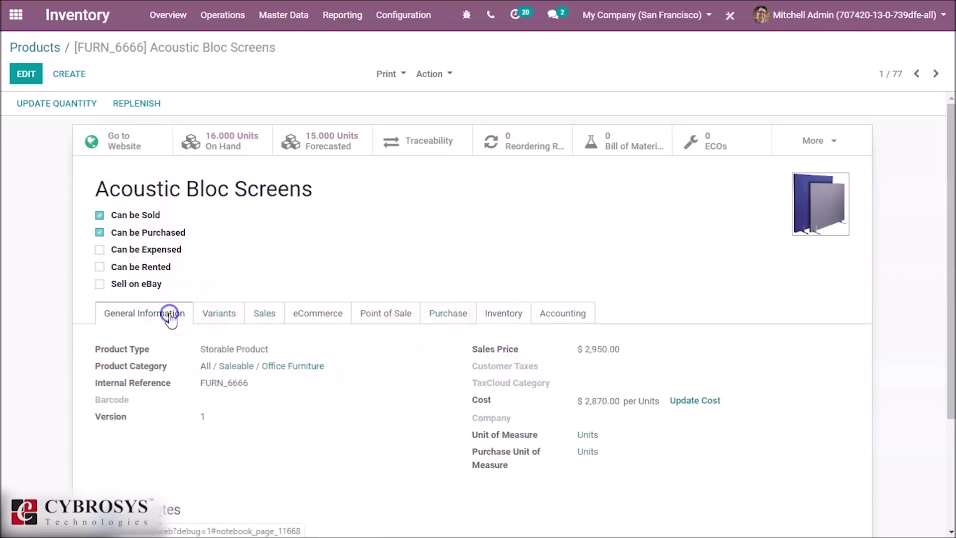
left_click(23, 79)
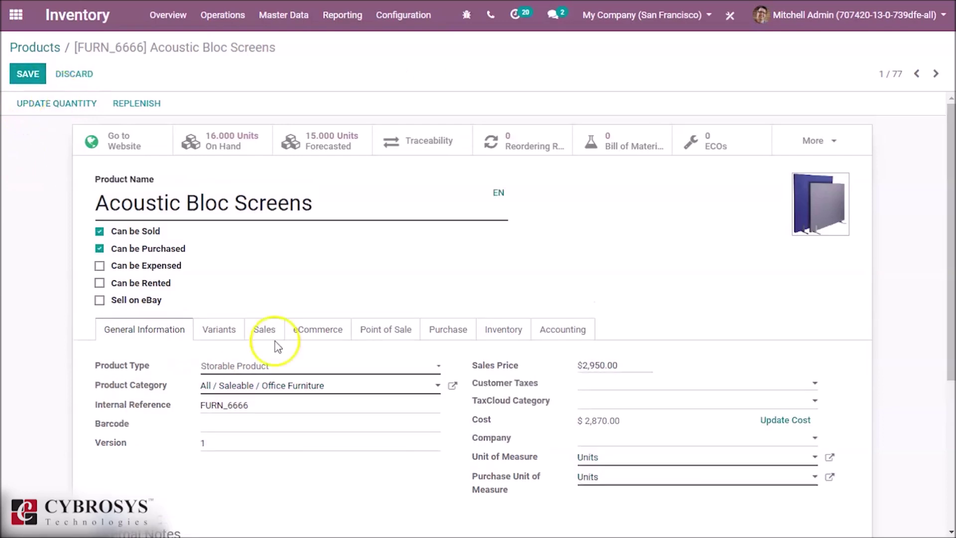
left_click(450, 386)
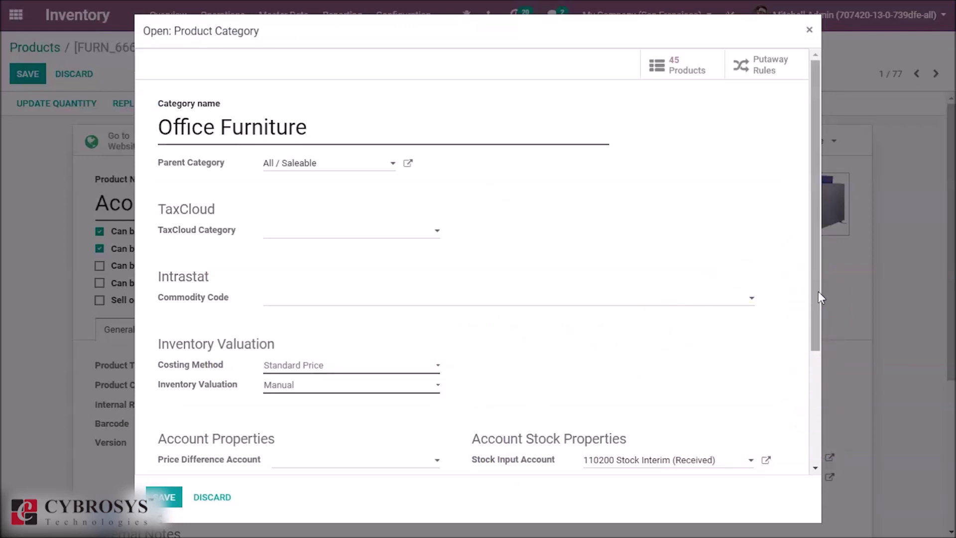
left_click_drag(818, 292, 821, 402)
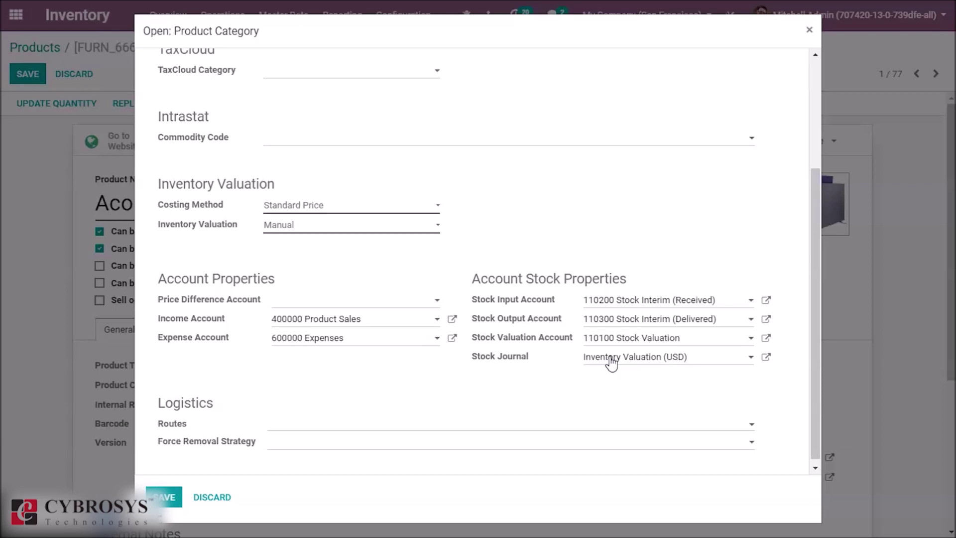
- Confirm sdfgh appears in Office Furniture's Routes choices, then close the category unchanged
left_click(506, 425)
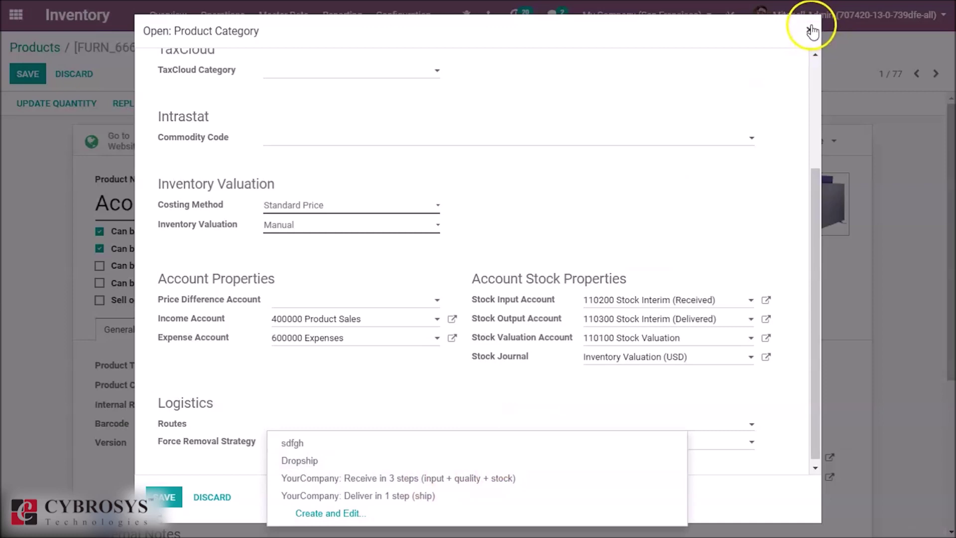
left_click(810, 31)
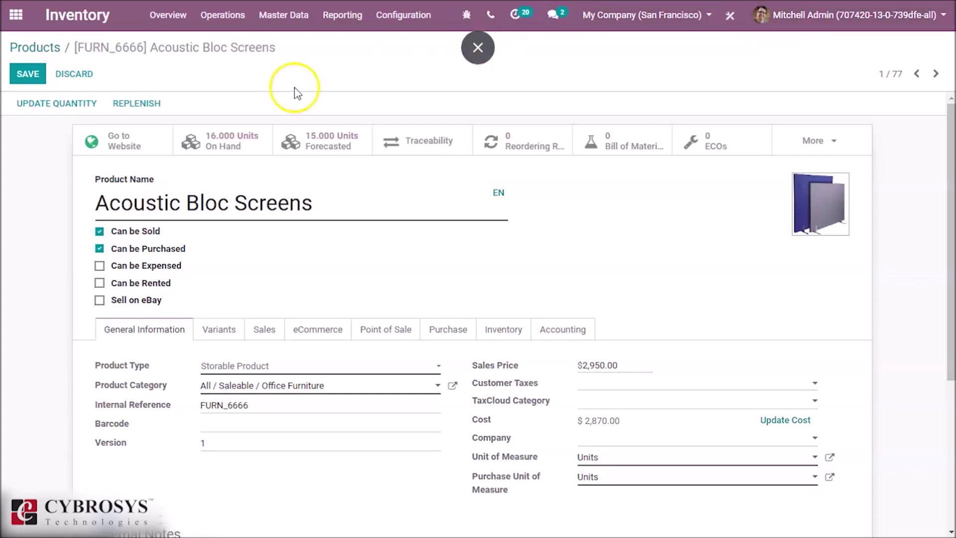
- Make route sdfgh apply to Sales Order Lines, not Product Categories, and save
left_click(400, 15)
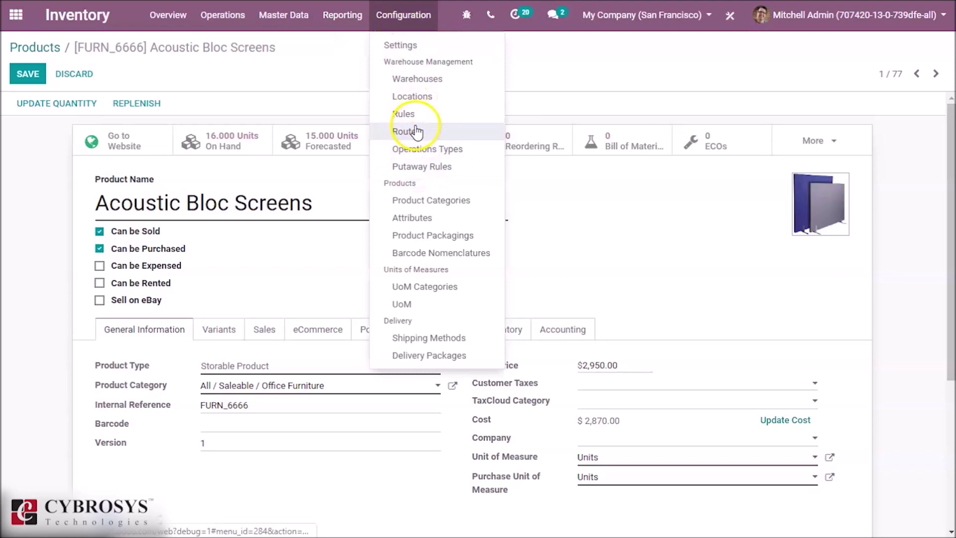
left_click(412, 131)
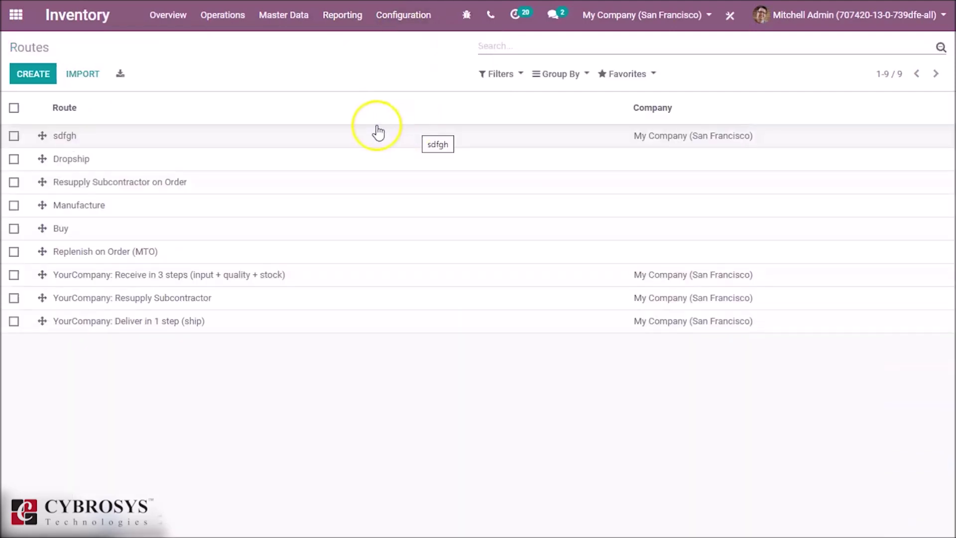
left_click(304, 150)
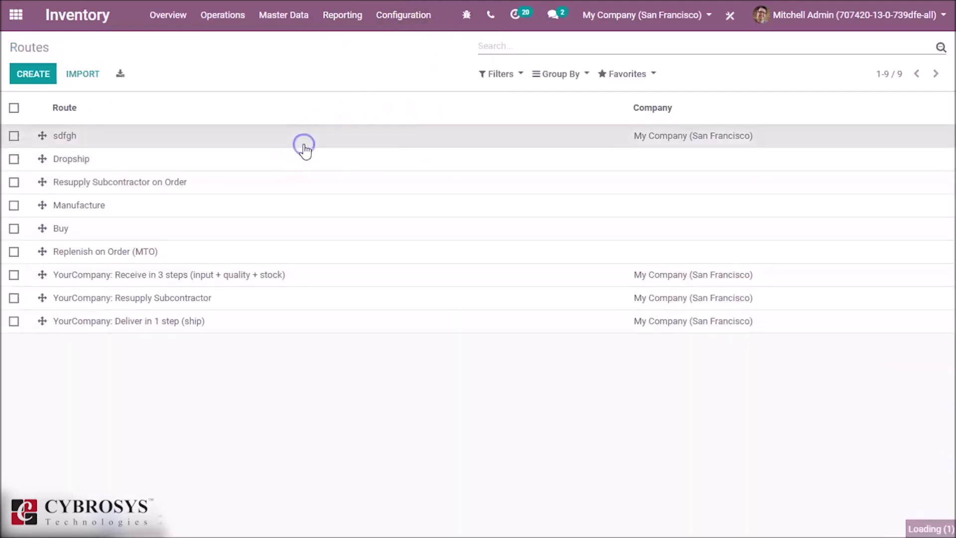
left_click(34, 81)
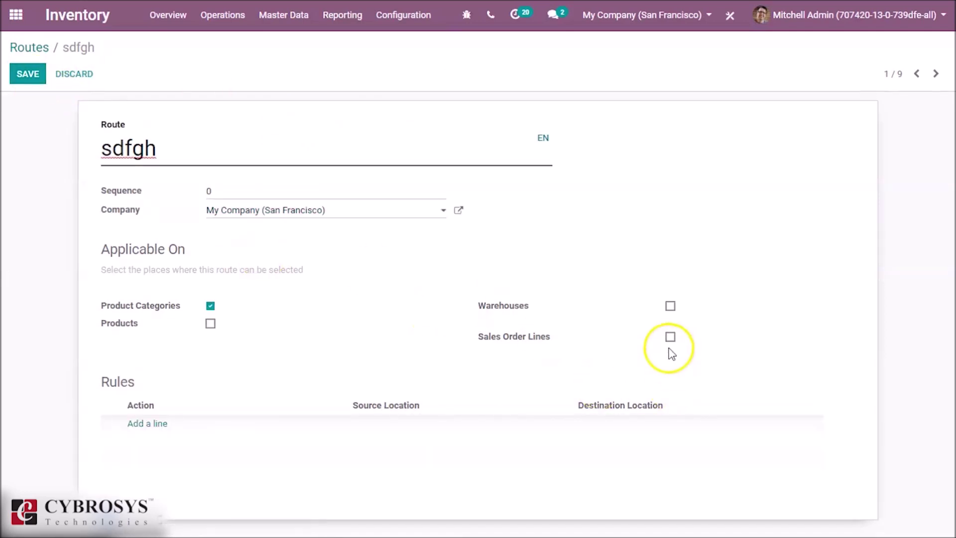
left_click(670, 337)
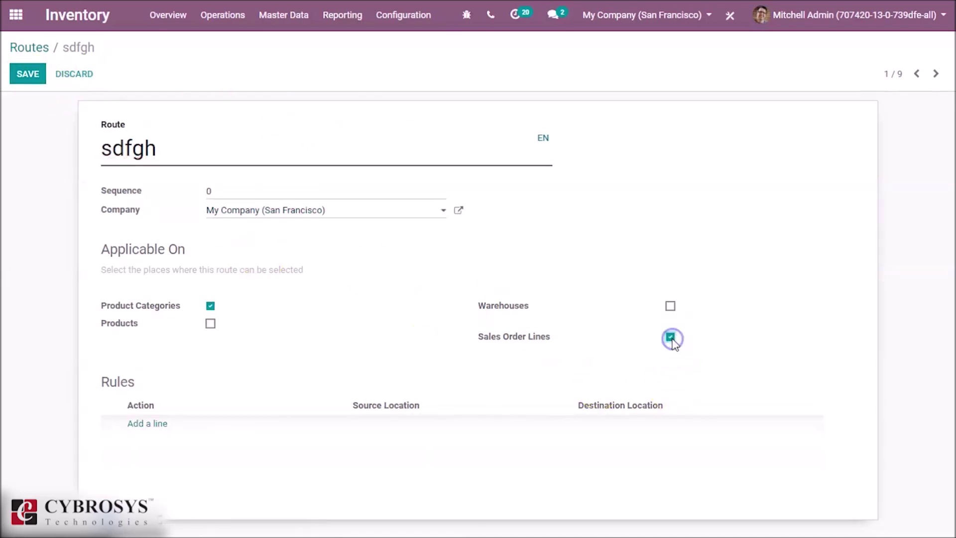
left_click(211, 307)
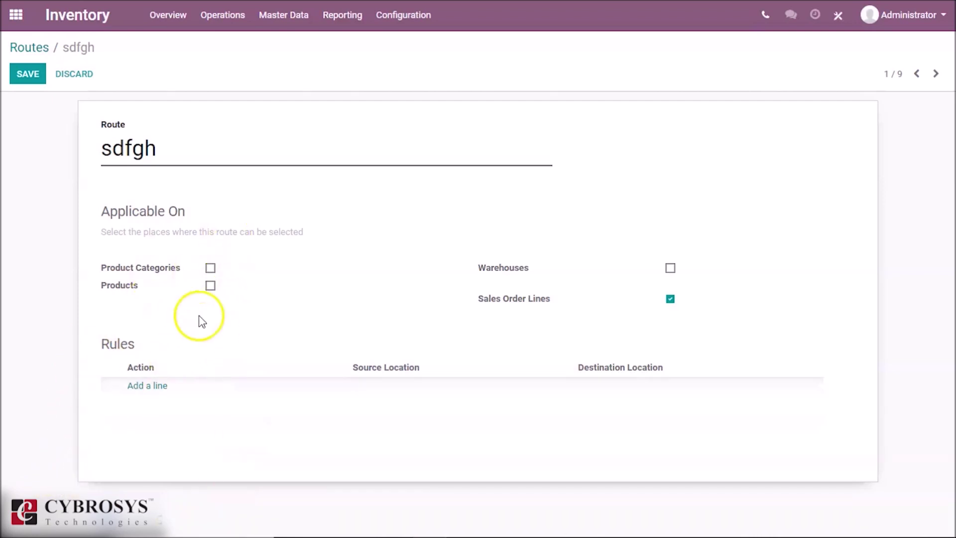
left_click(227, 279)
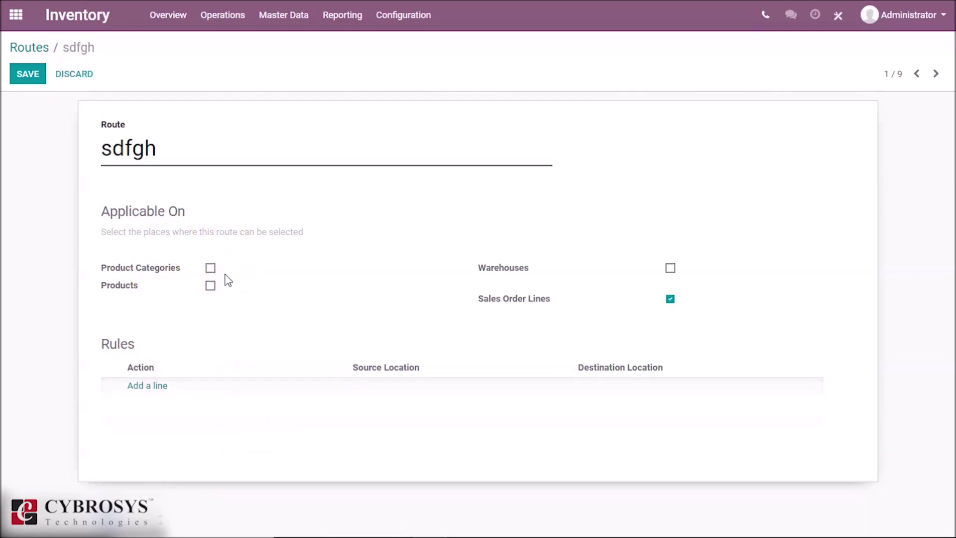
left_click(29, 75)
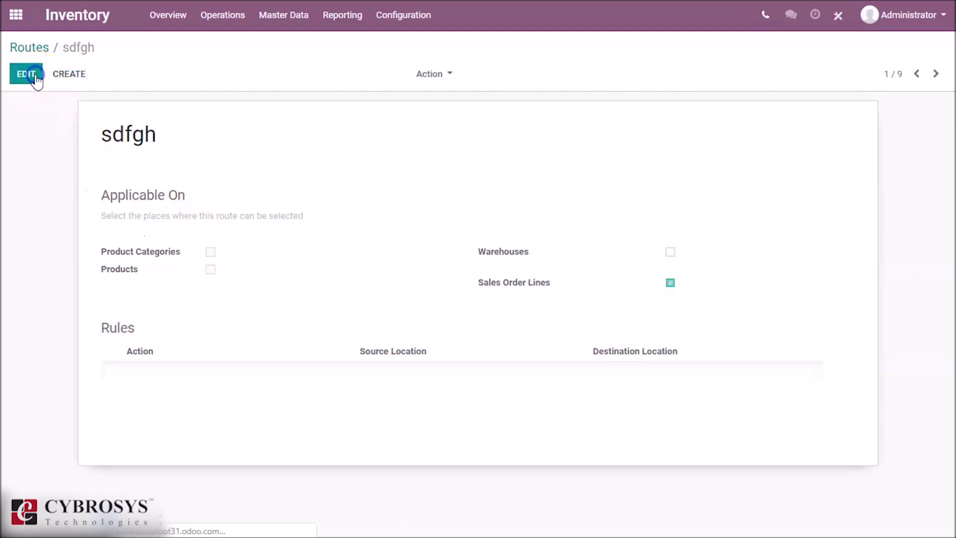
- Start a new quotation in the Sales app
left_click(15, 14)
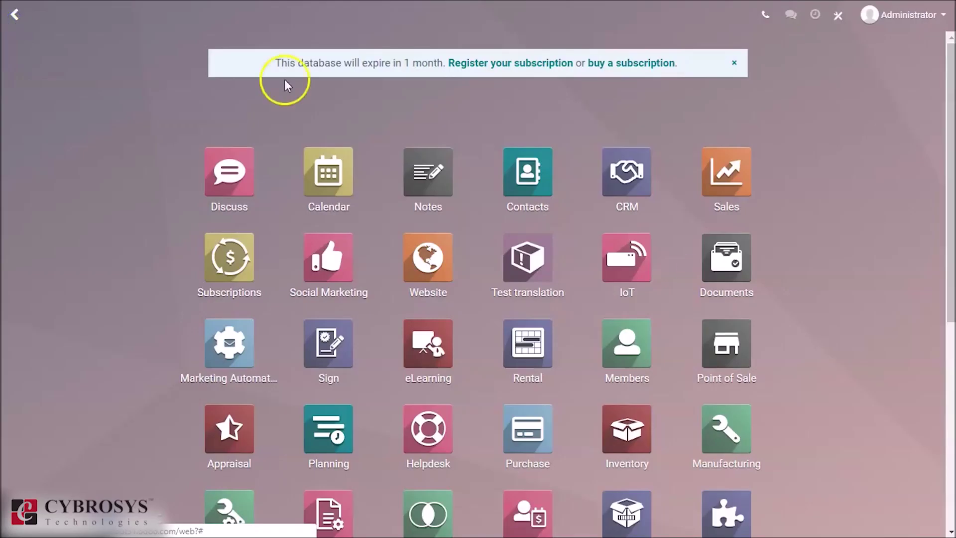
left_click(738, 186)
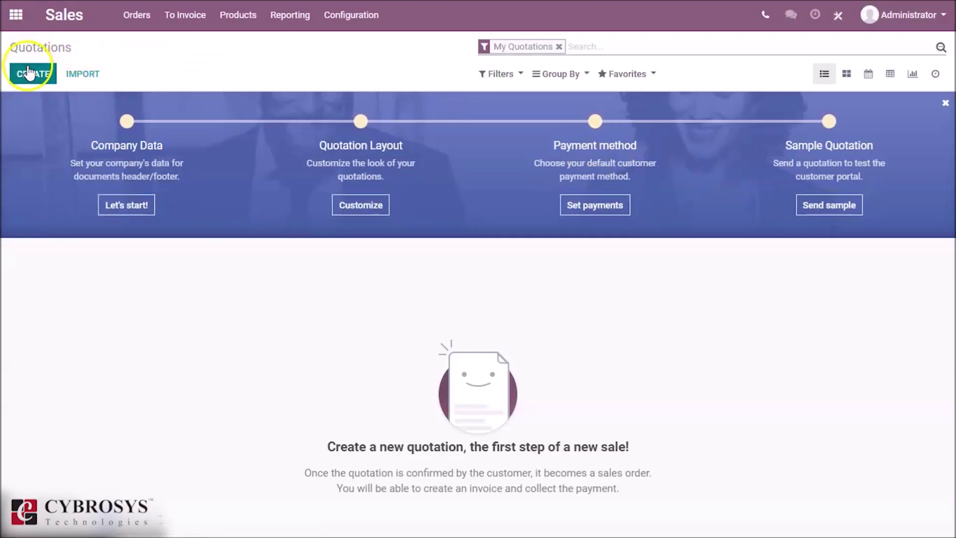
left_click(131, 15)
left_click(134, 64)
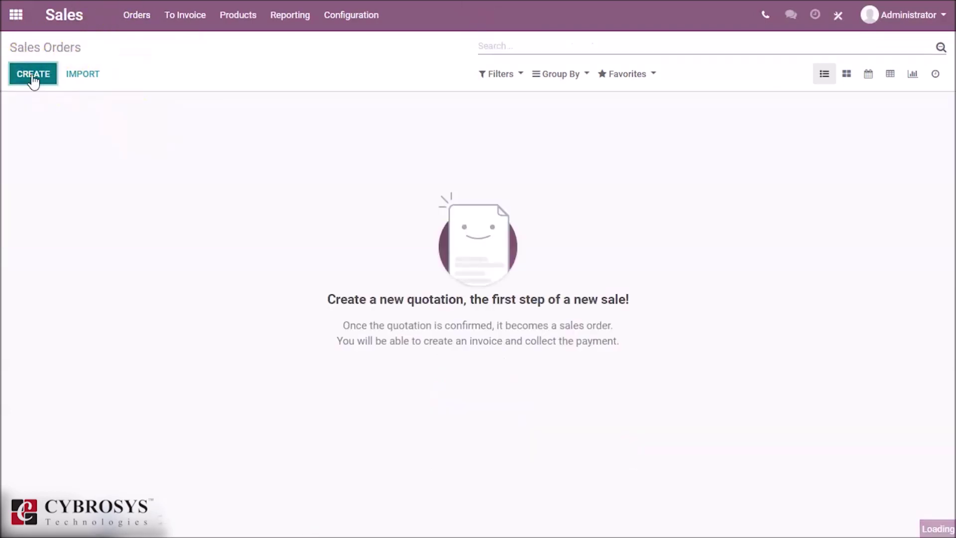
- Set Fiscal Administration as the quotation's customer
left_click(32, 75)
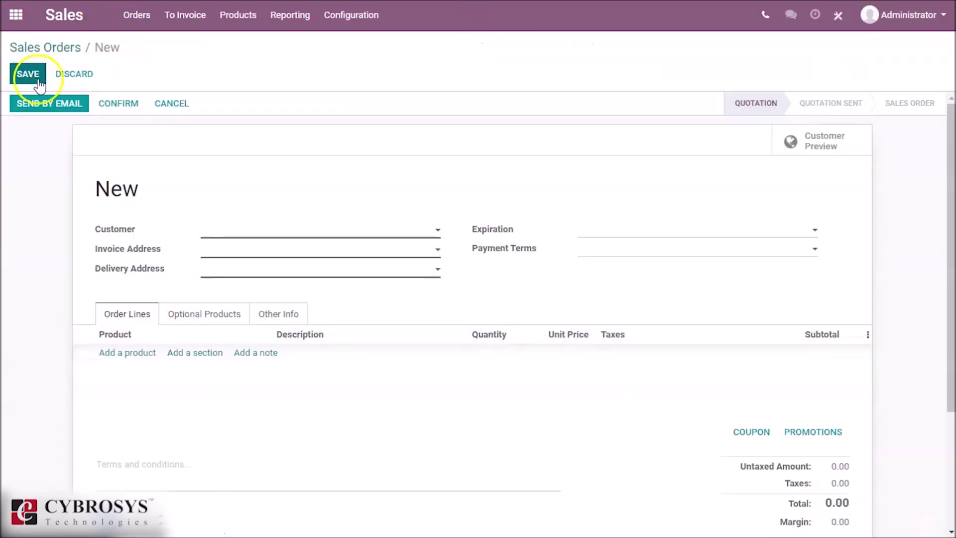
left_click(232, 231)
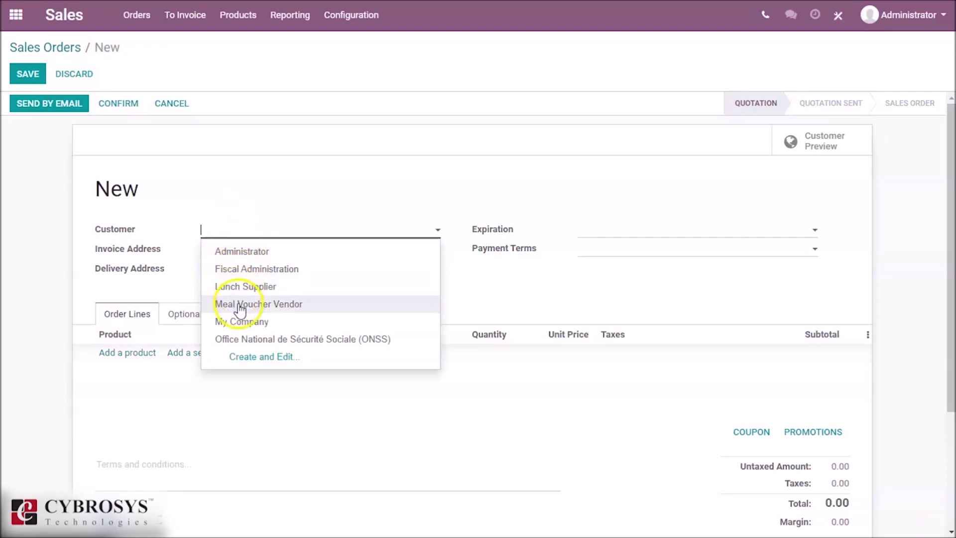
left_click(261, 274)
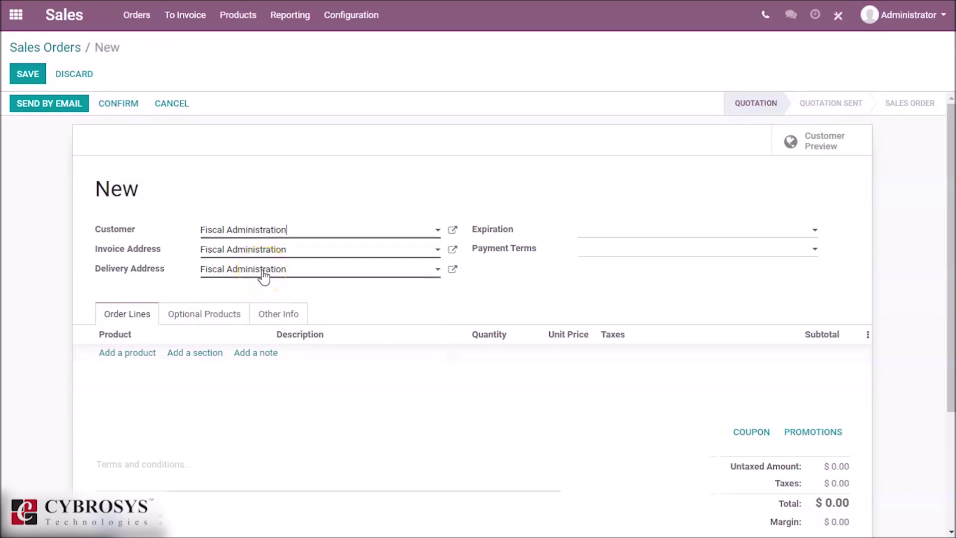
left_click(141, 365)
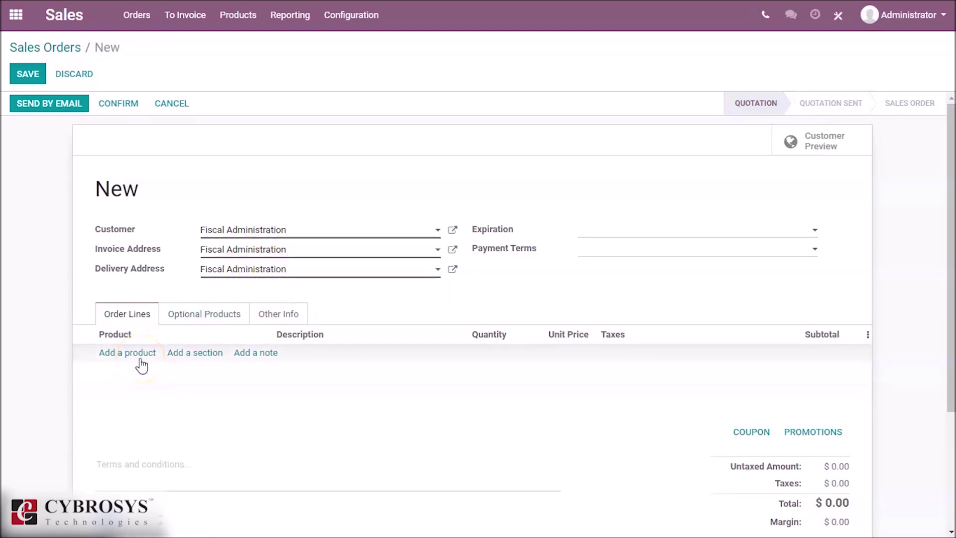
- Add an order line for product demo at 100.00 with 15% tax
left_click(127, 352)
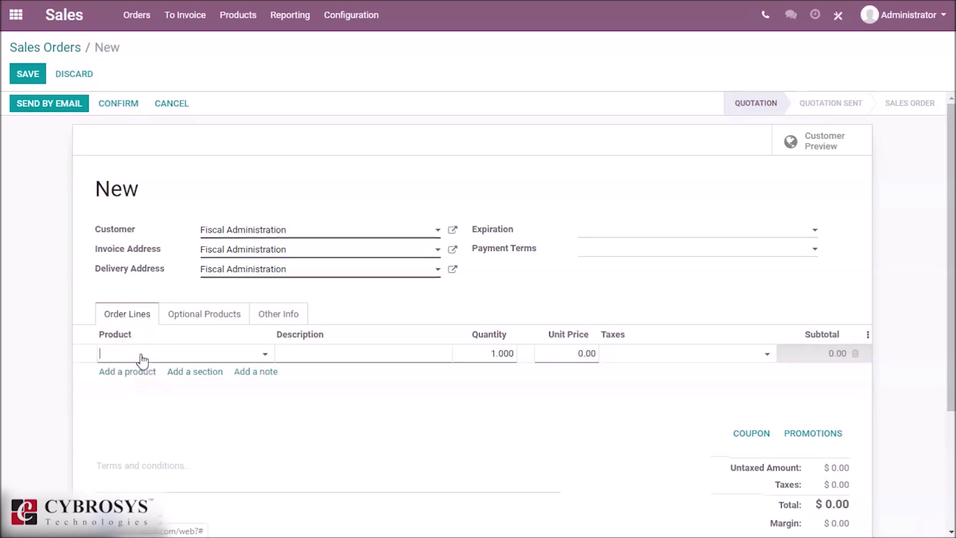
left_click(146, 360)
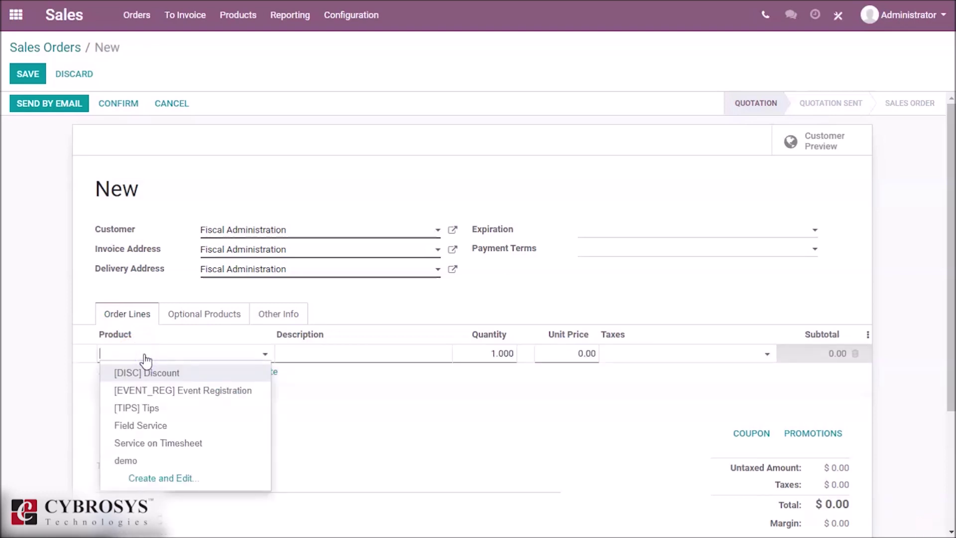
left_click(125, 460)
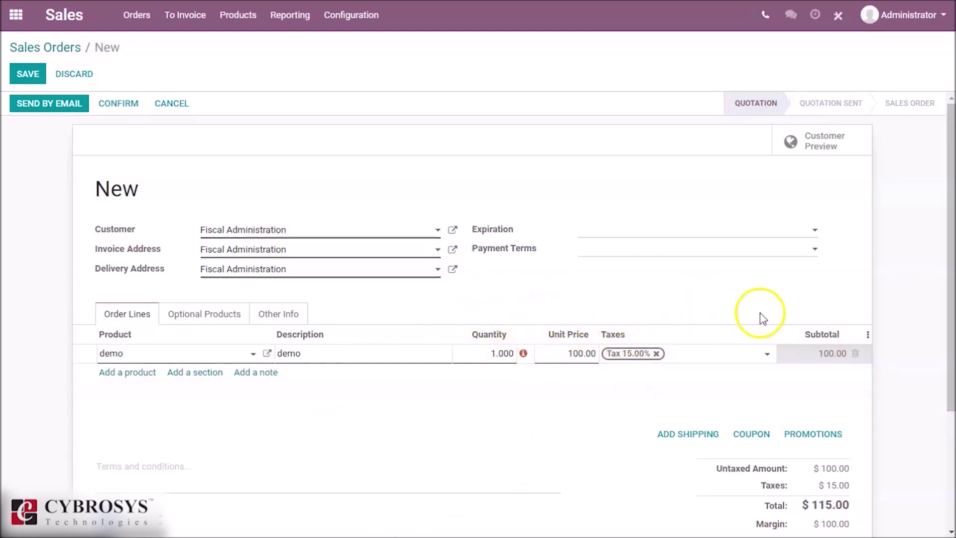
- Turn on the optional Route column and select the demo line's Route cell
left_click(868, 335)
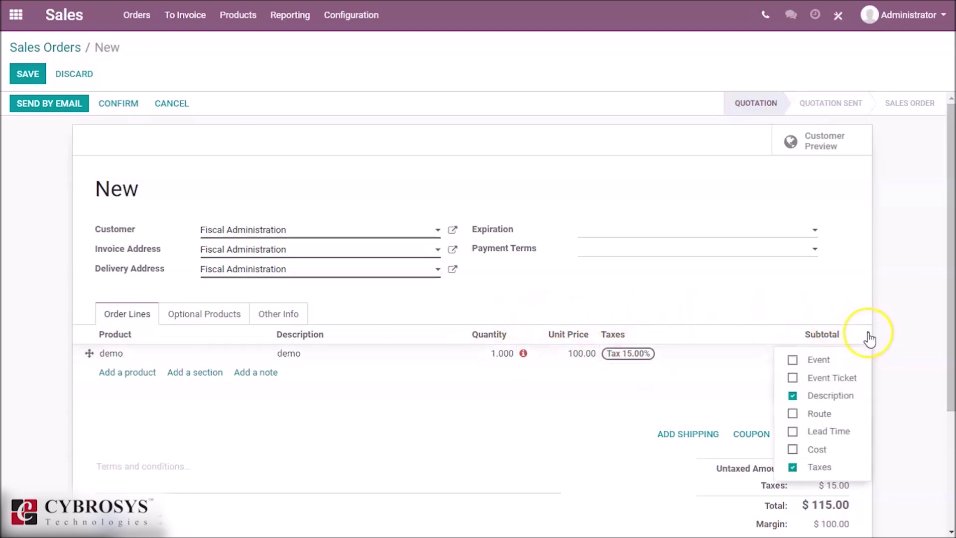
left_click(795, 415)
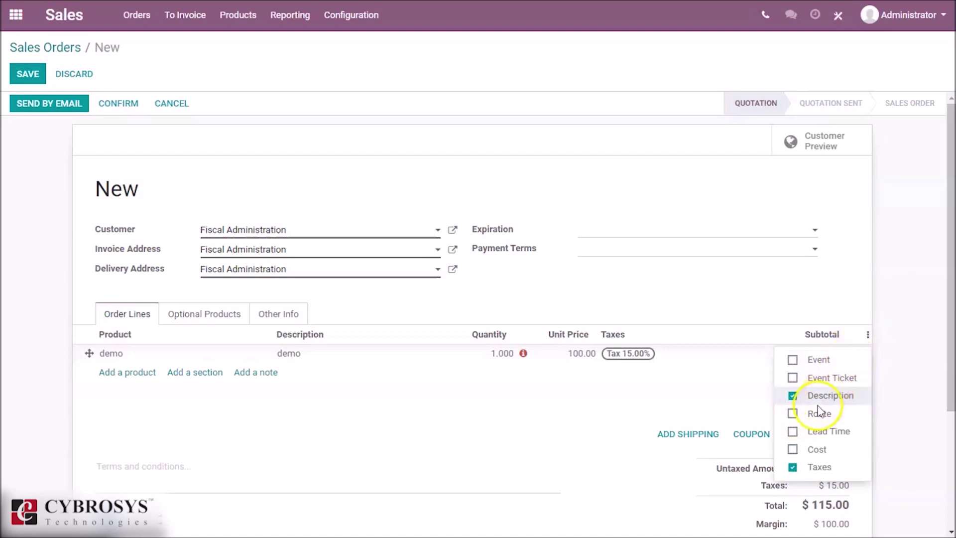
left_click(793, 414)
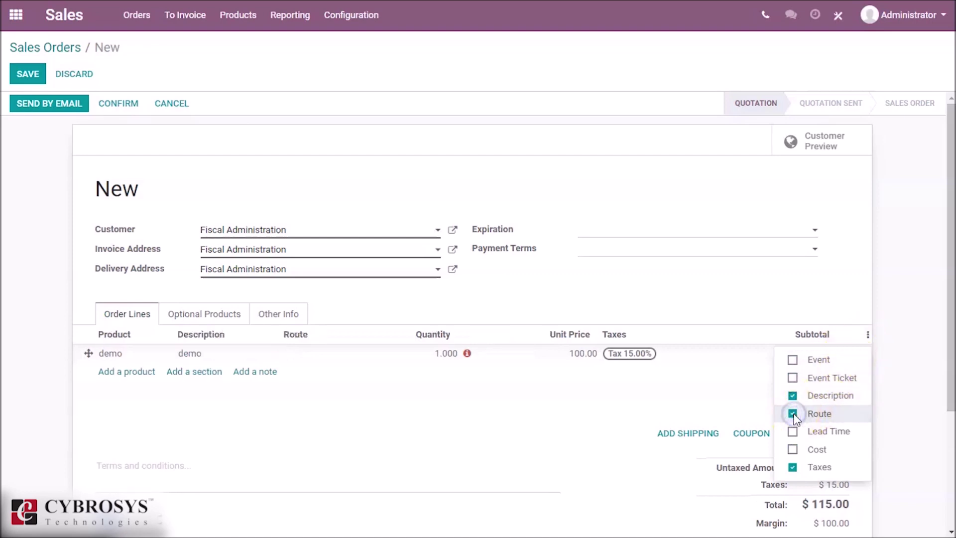
left_click(680, 404)
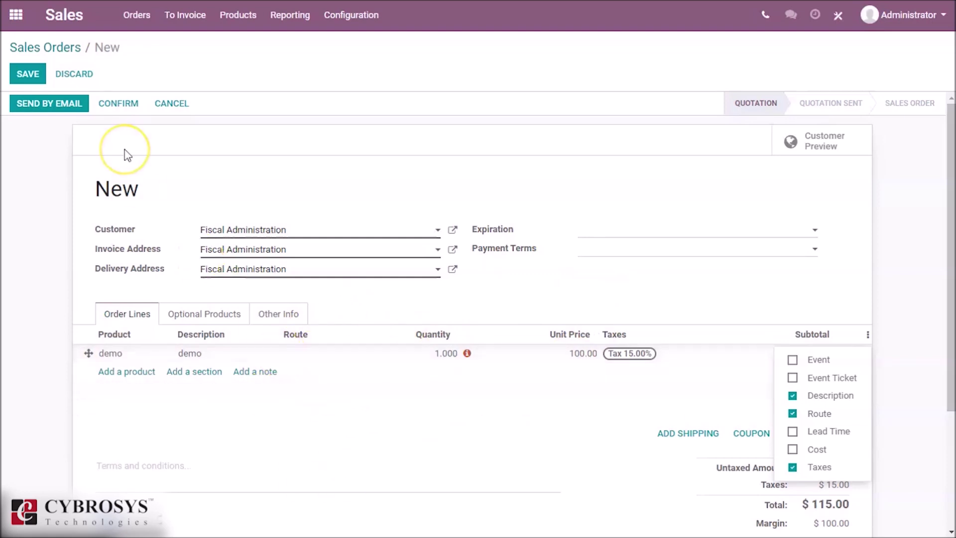
left_click(286, 357)
- Give the demo line the sdfgh route and save quotation S00001
left_click(297, 360)
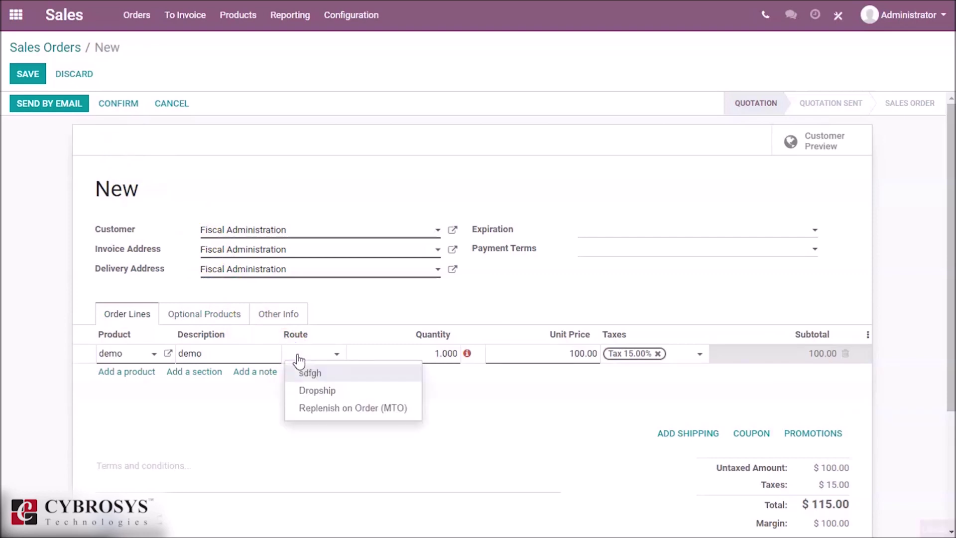
left_click(321, 377)
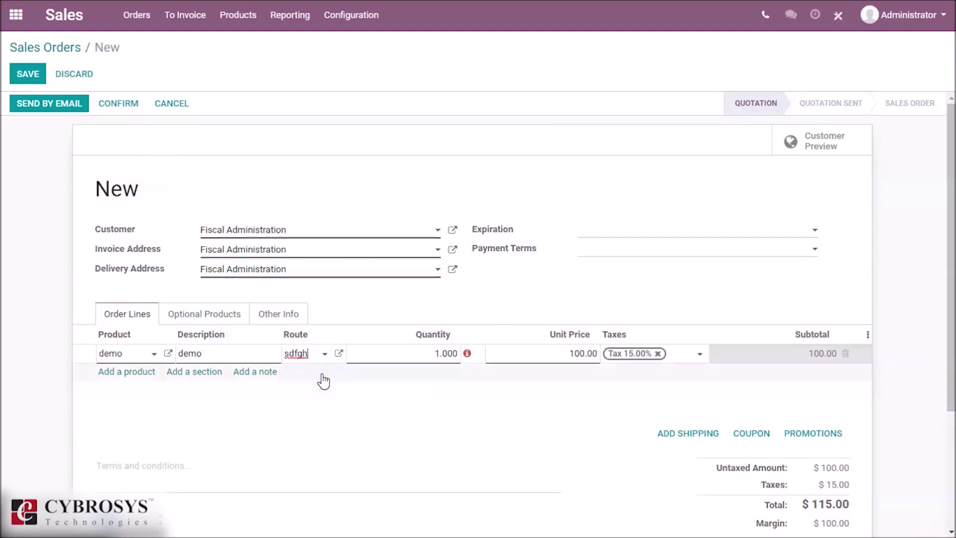
left_click(31, 68)
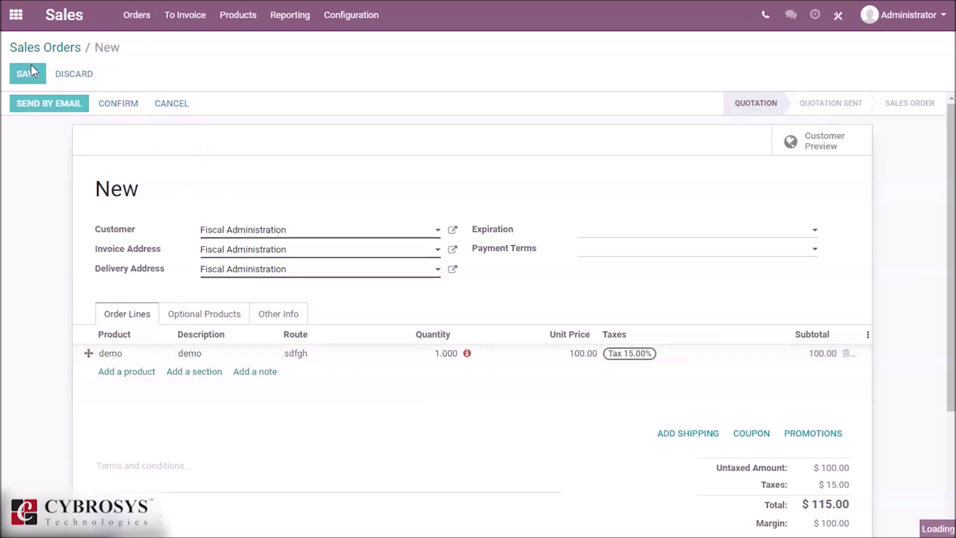